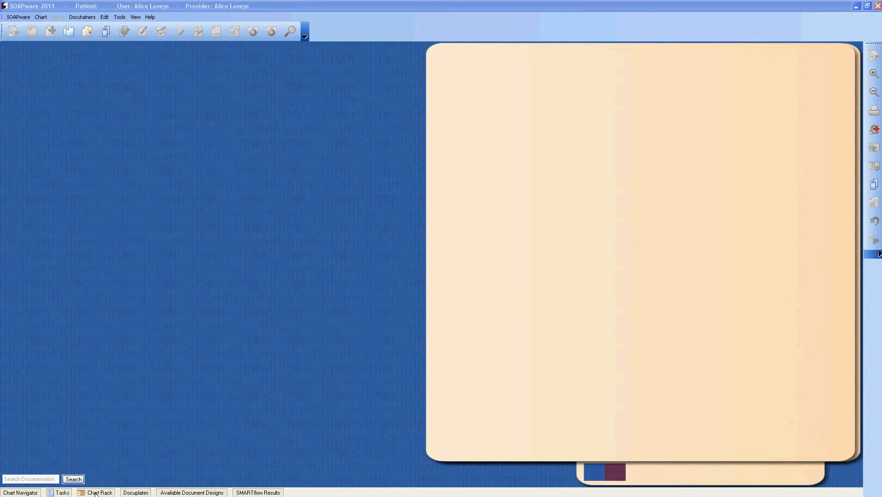
- Create a new patient chart from the Chart Rack, entering the patient's first and last name
click(96, 493)
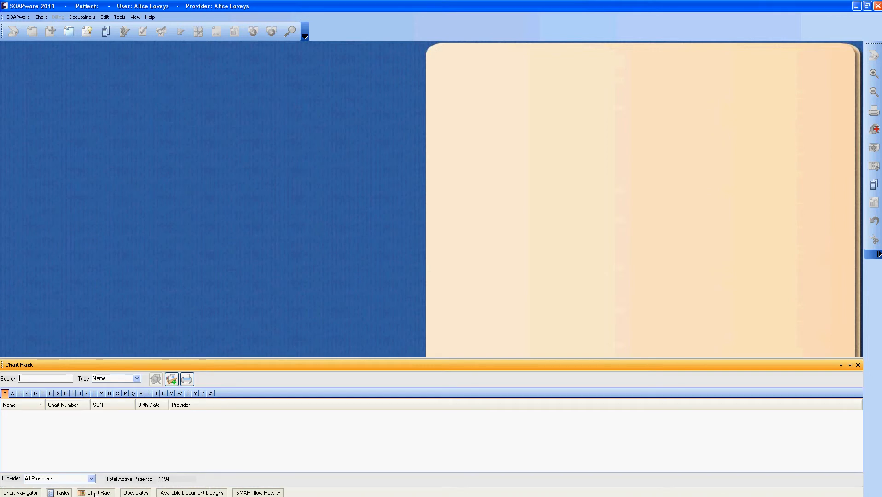
click(171, 381)
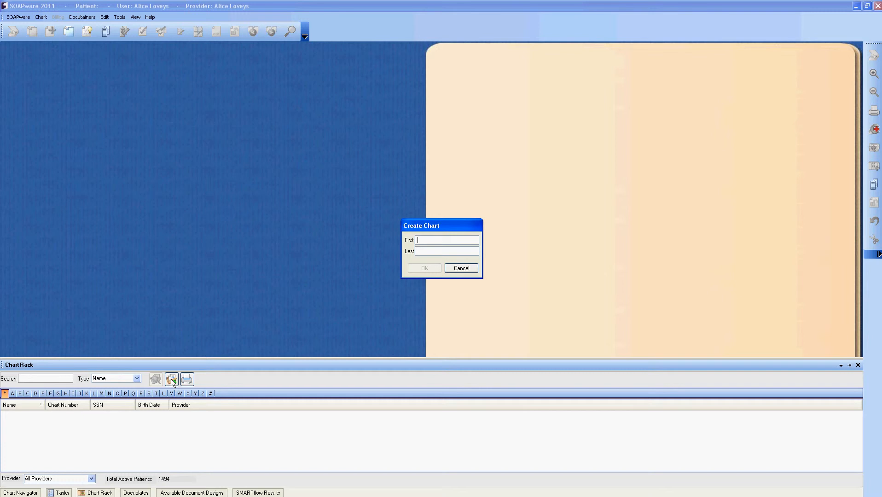
text(Chart)
key(Tab)
text(Creator)
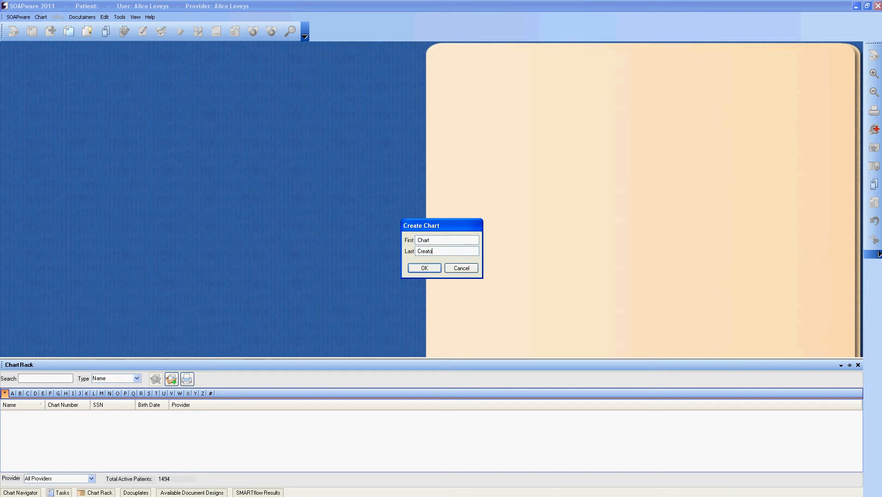
key(BackSpace)
text(ion)
click(423, 269)
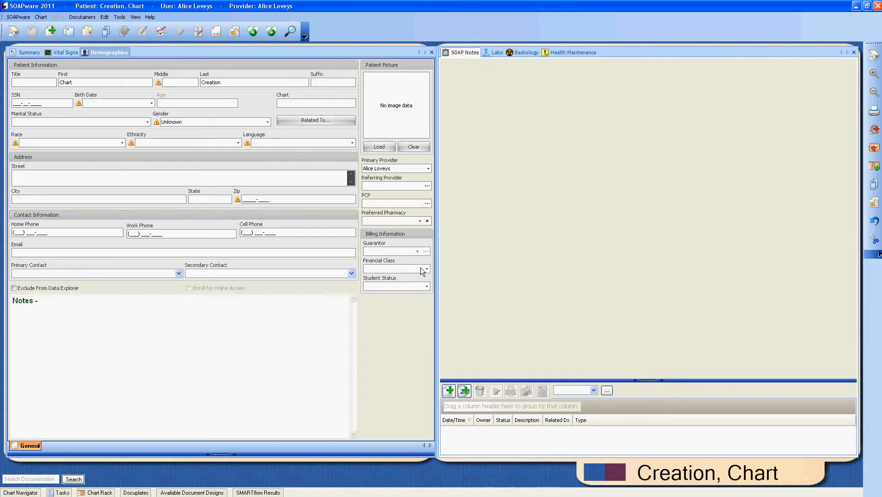
- Show the chart's Summary section and create a new SOAP note, adding its document task with the default settings
click(24, 52)
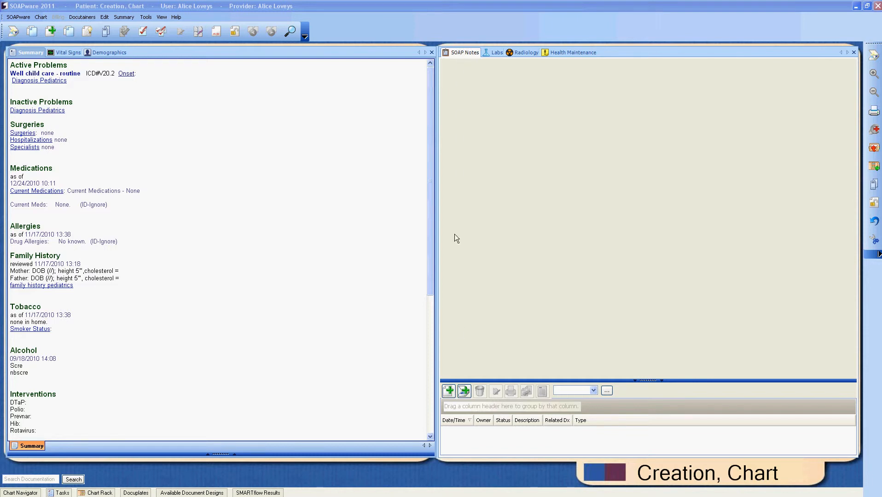
click(448, 391)
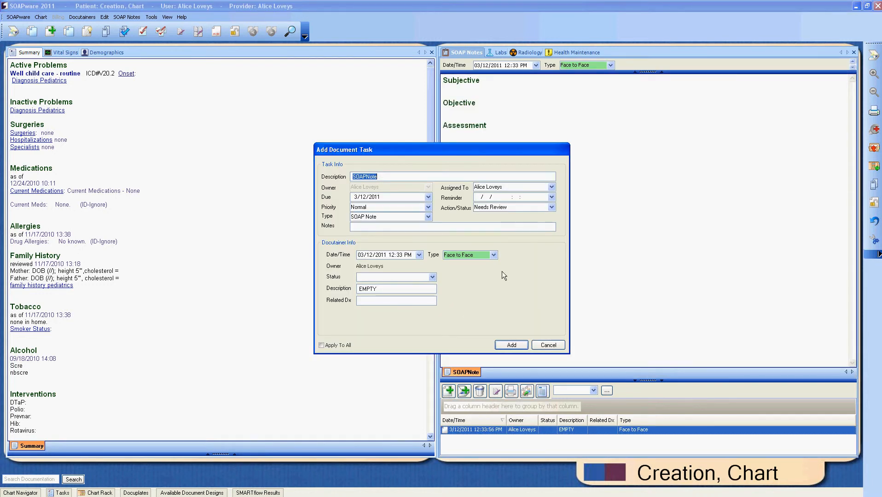
click(513, 344)
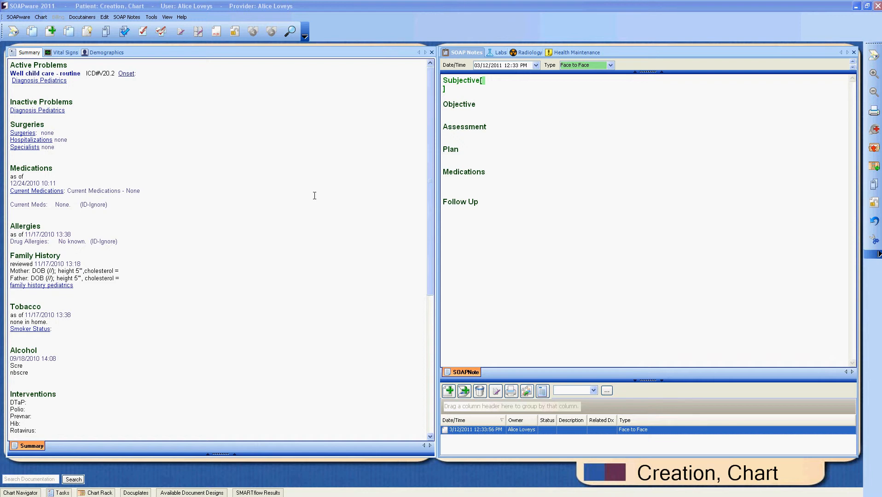
- Review the logged-in provider's default docuplate for the Summary section in the Chart Section Editor
click(152, 19)
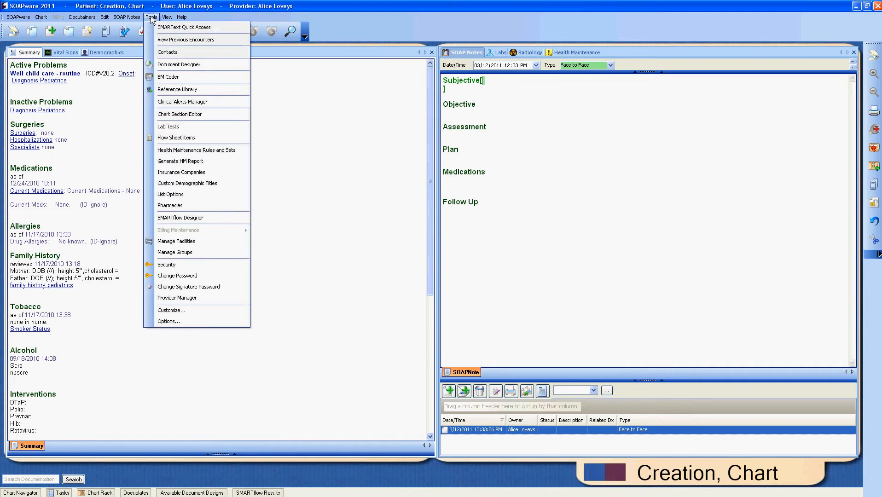
click(177, 116)
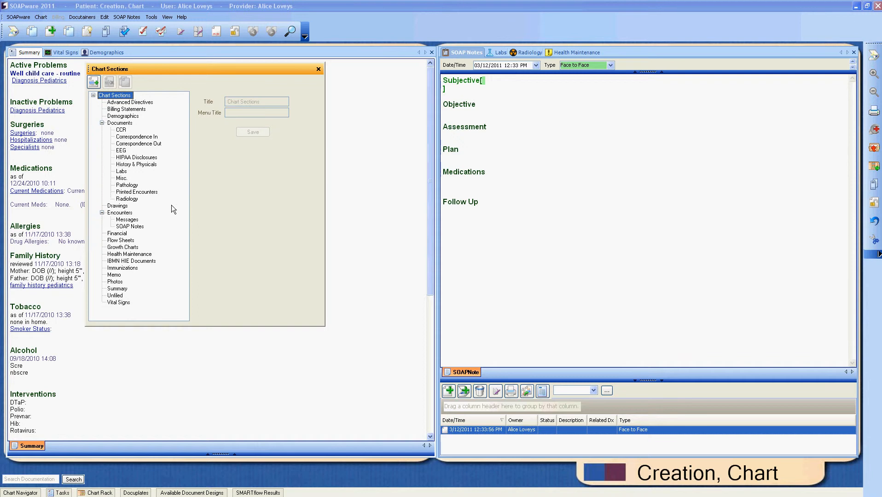
click(117, 289)
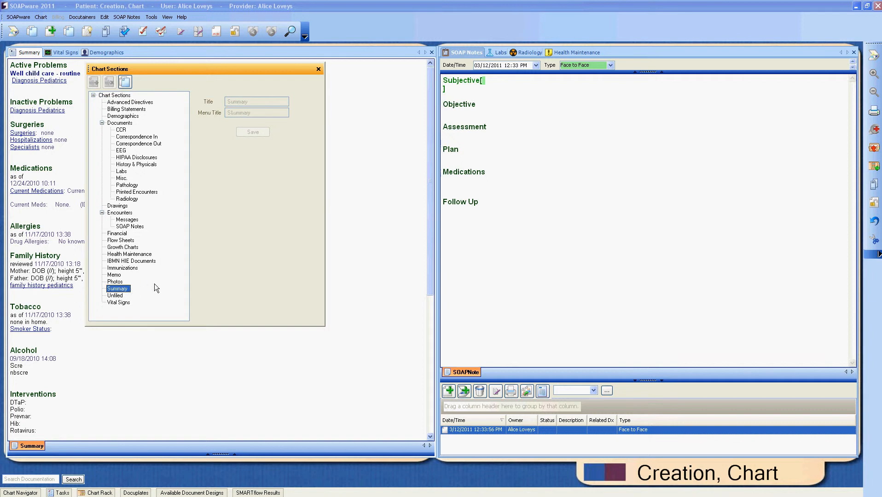
click(125, 83)
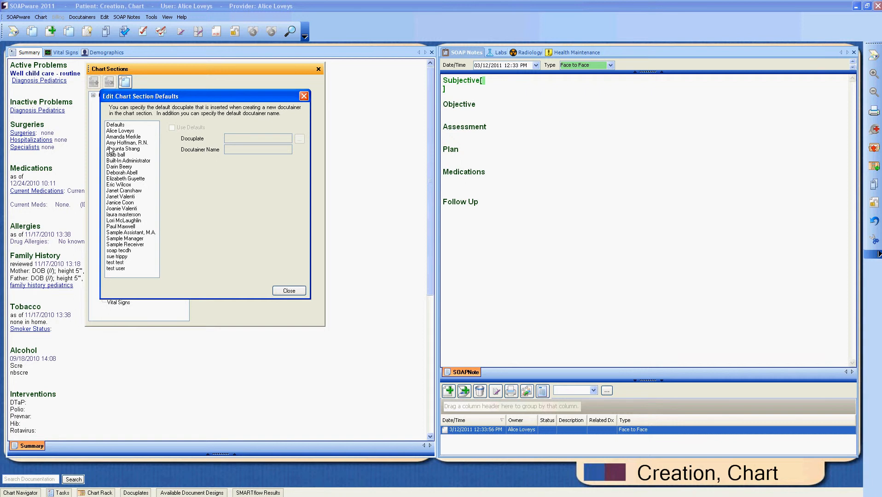
click(123, 132)
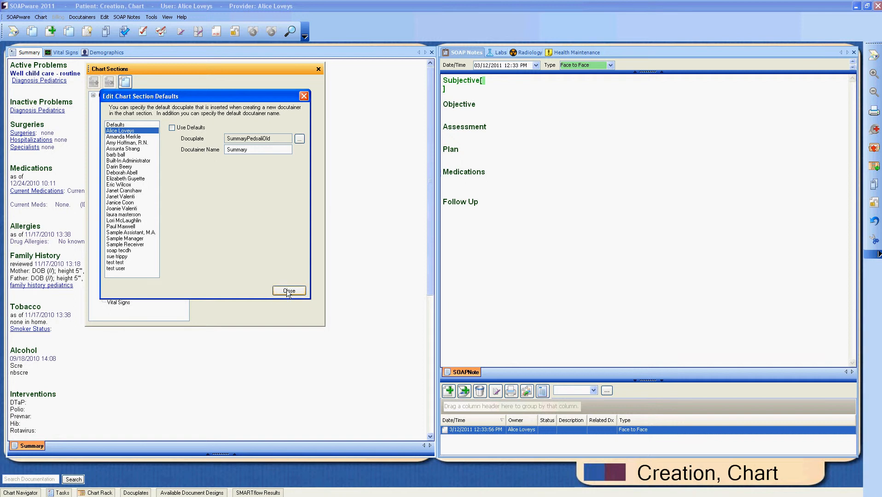
click(304, 96)
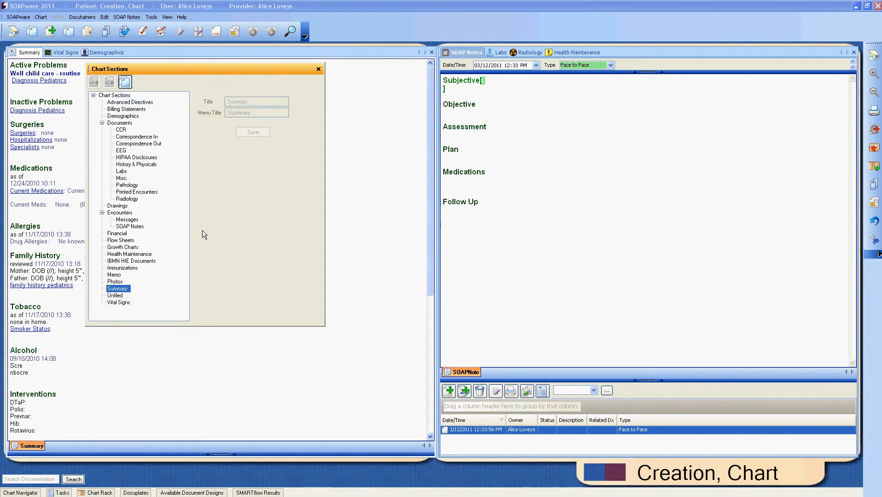
- Review the logged-in provider's default docuplate for the SOAP Notes section, and close the section defaults
click(129, 226)
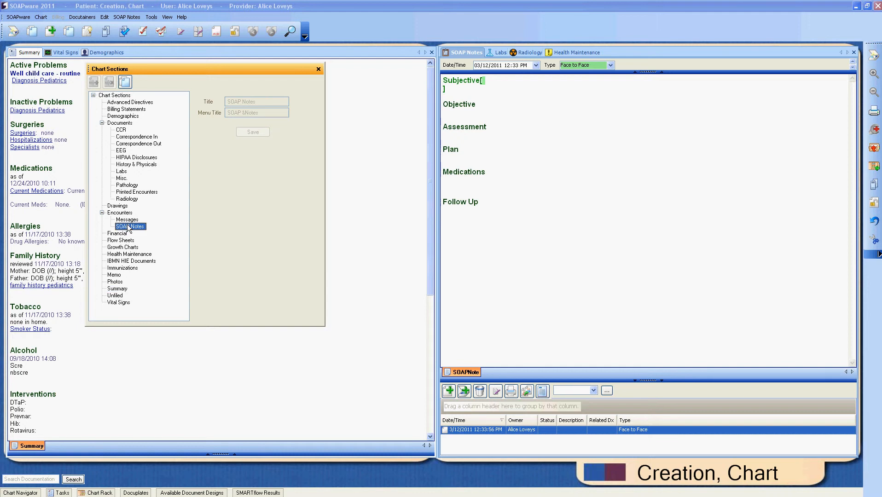
click(125, 83)
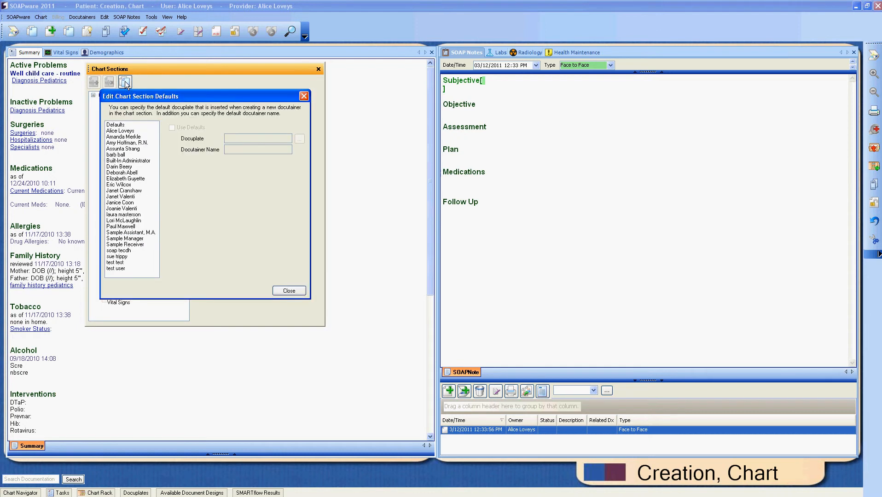
click(121, 132)
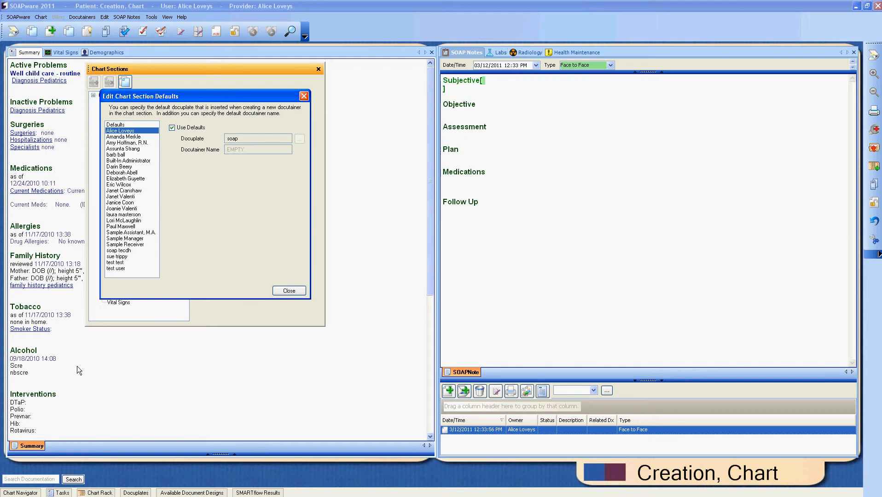
click(289, 291)
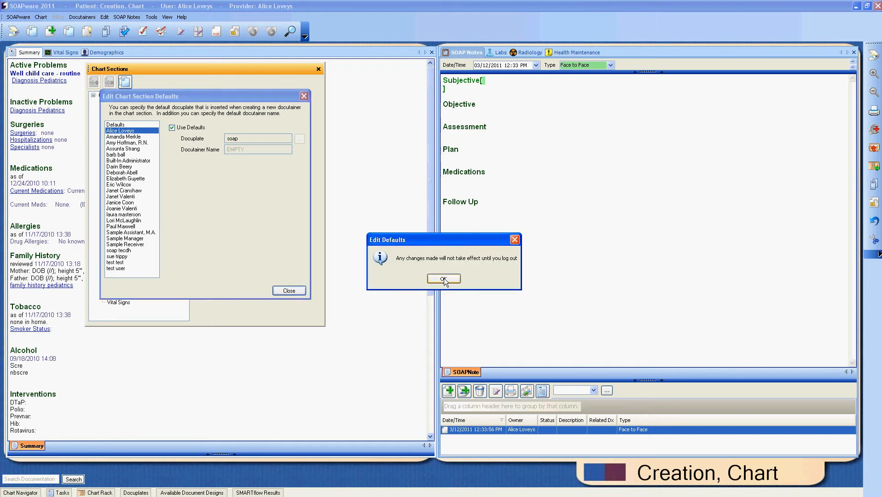
key(Return)
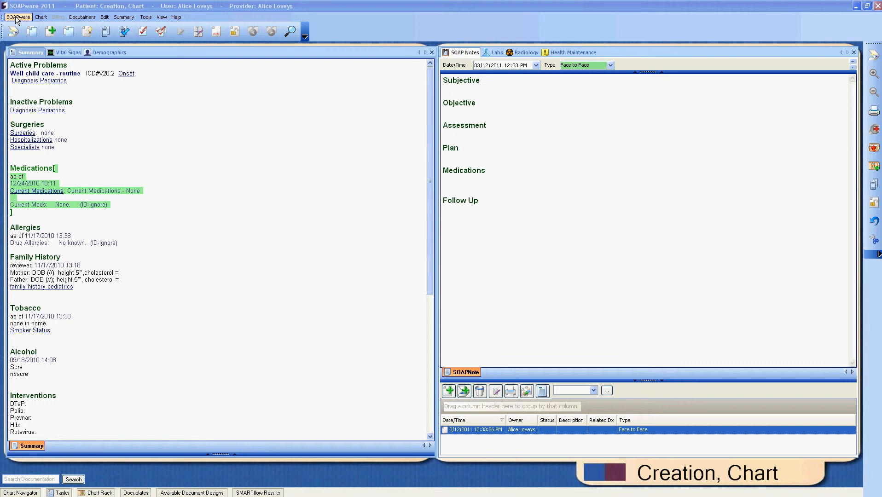
click(75, 19)
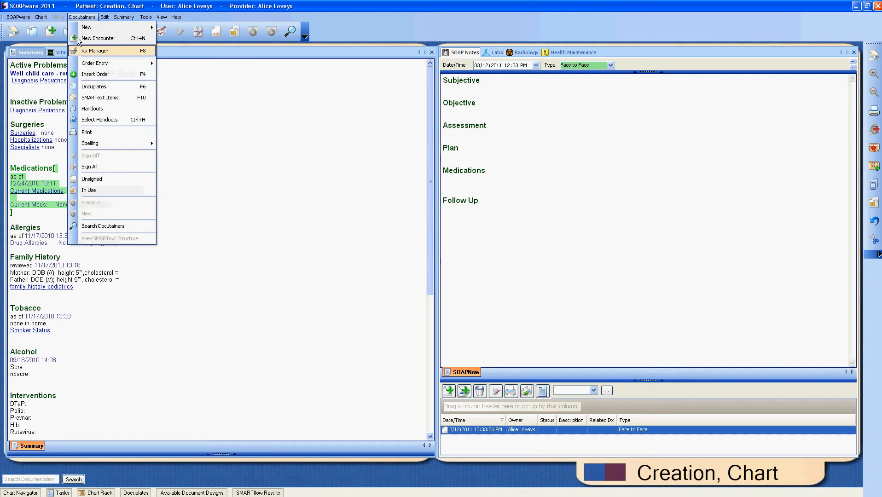
click(86, 88)
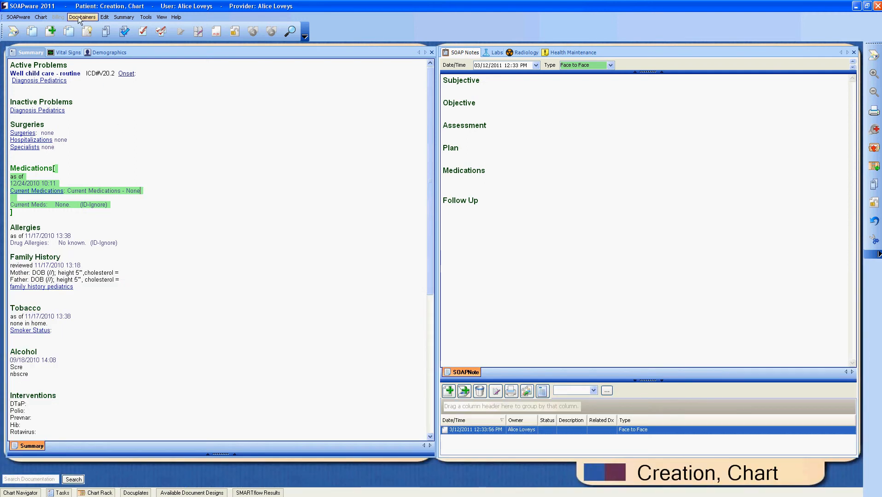
click(80, 18)
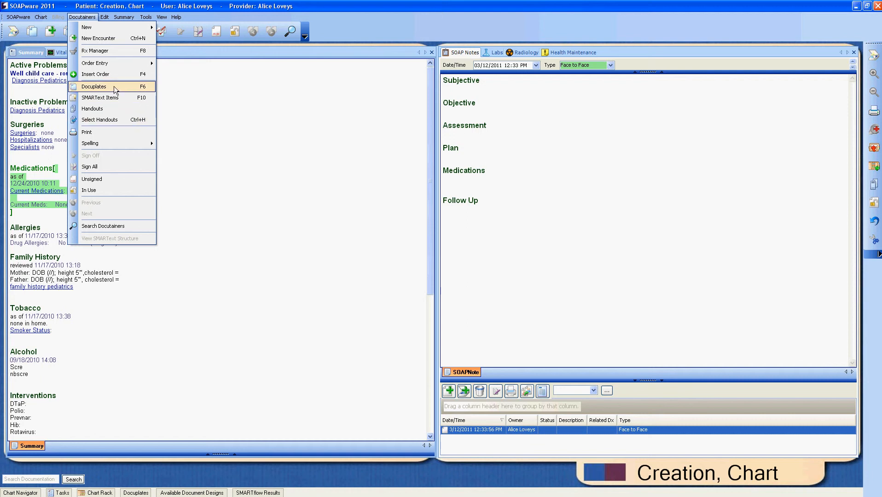
click(221, 84)
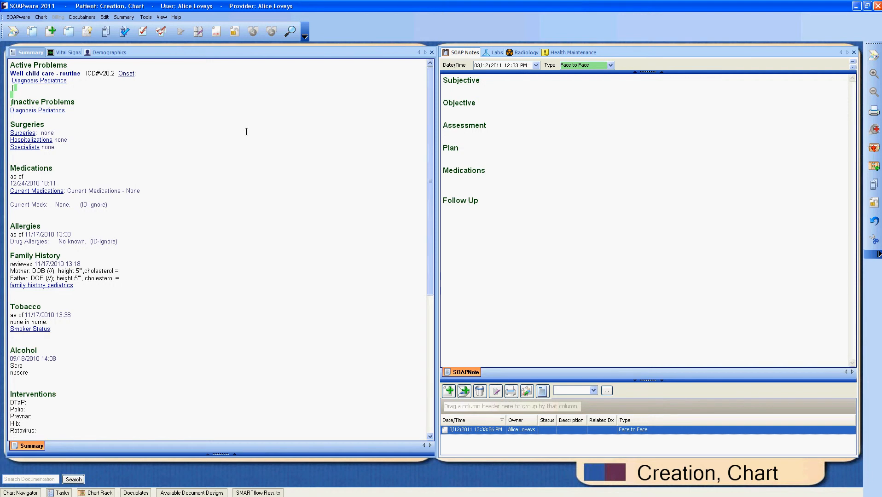
key(F8)
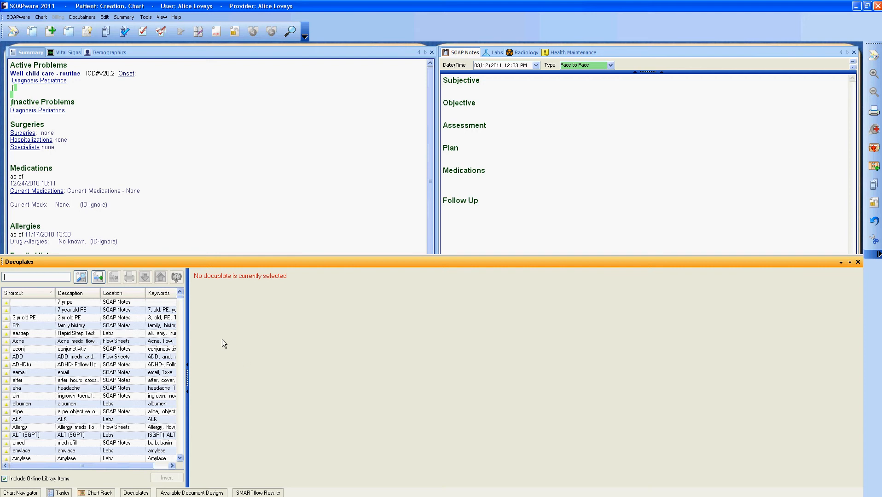
click(252, 195)
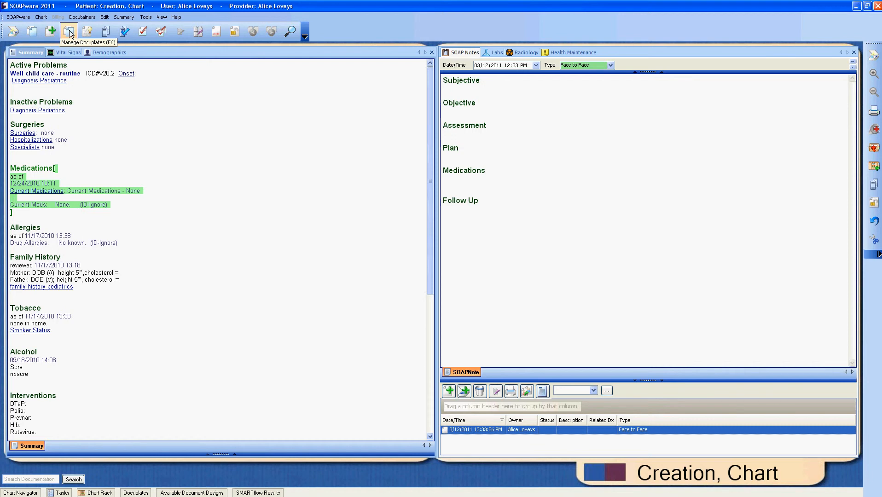
click(33, 31)
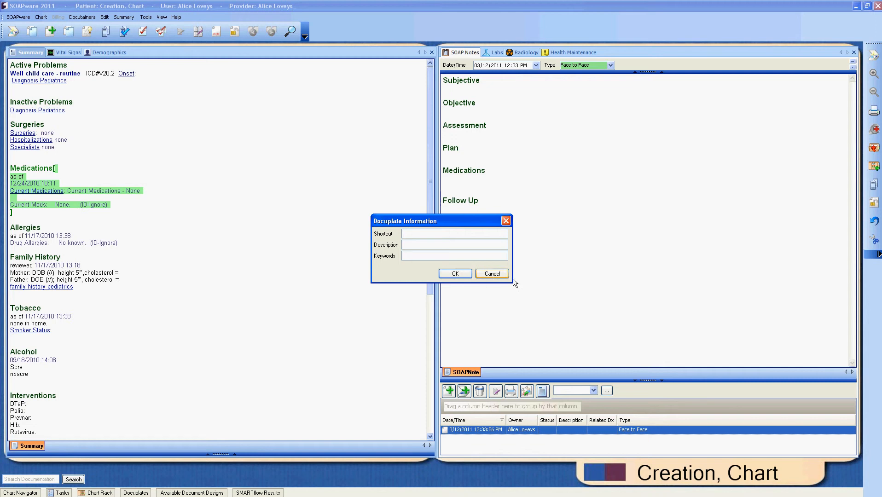
click(492, 274)
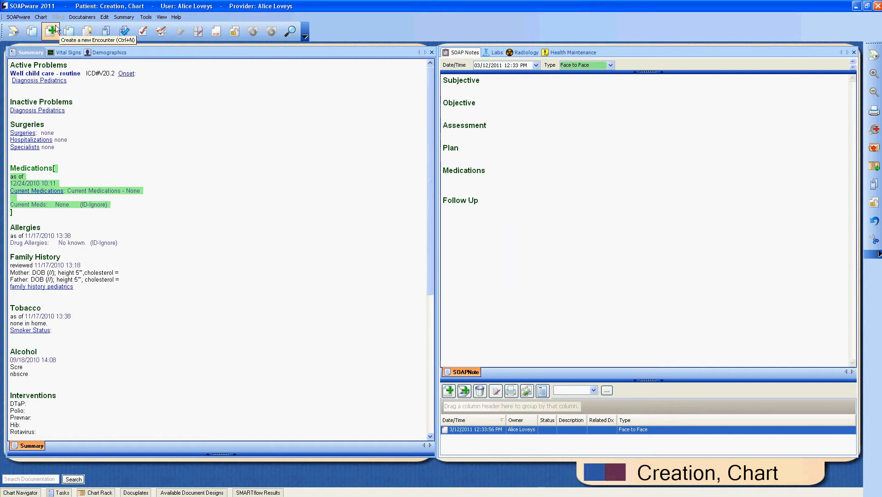
click(69, 32)
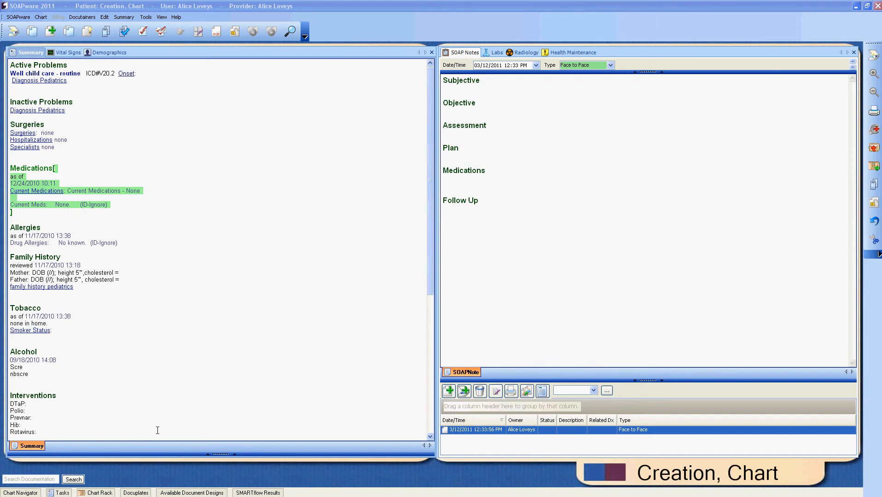
- Search the Docuplates manager for "summary", widen the results list and preview the SummaryPedsaliOld docuplate
click(131, 493)
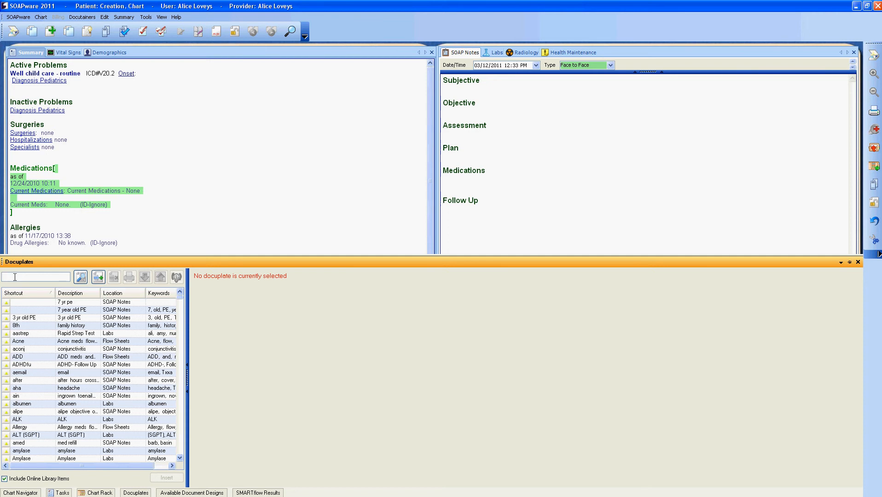
text(summary)
click(81, 278)
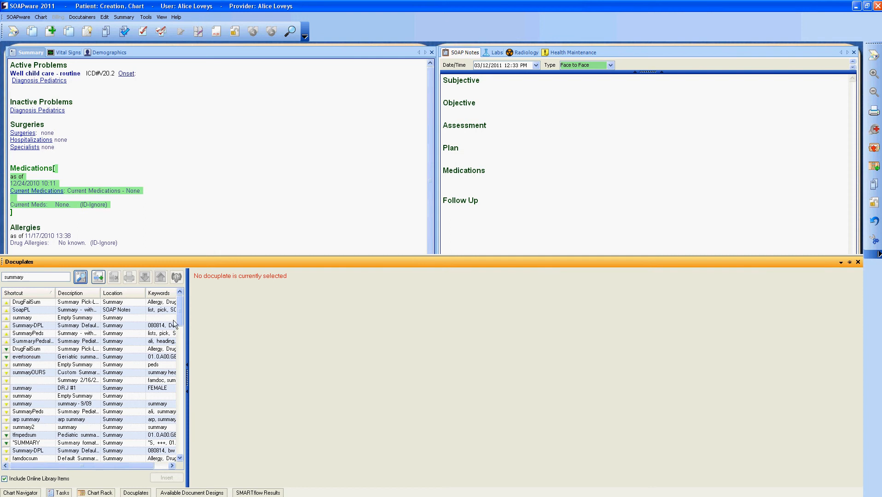
drag(186, 373, 286, 374)
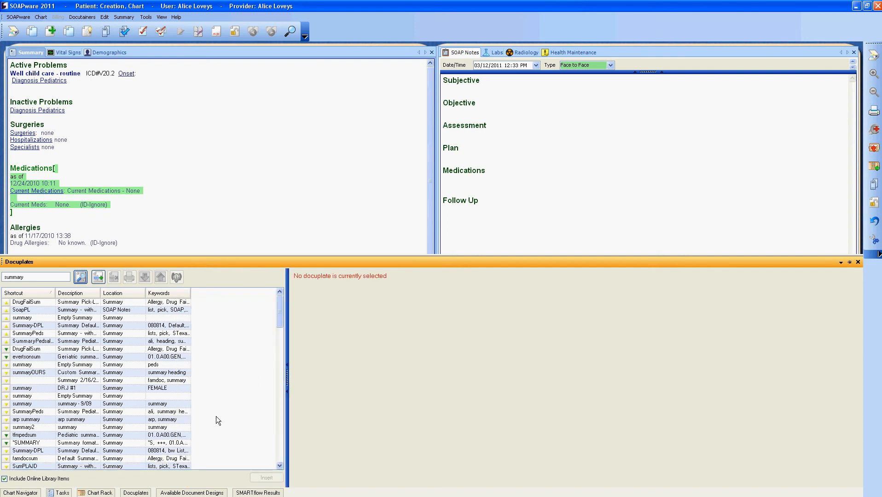
click(26, 343)
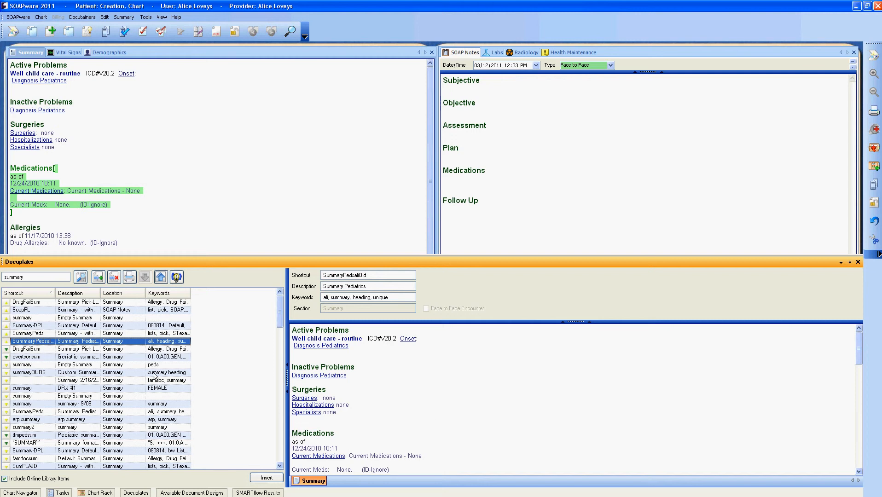
- Try to download the online DrugFailSum docuplate, declining to overwrite the existing copy
click(19, 350)
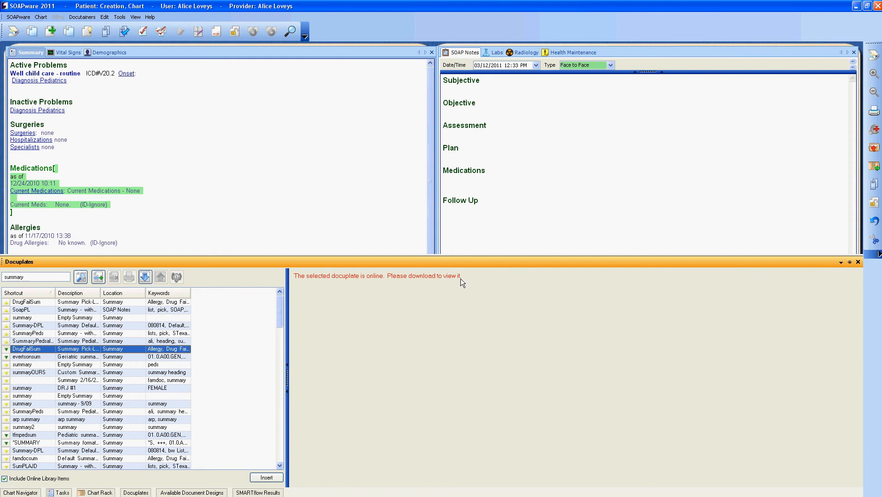
click(147, 280)
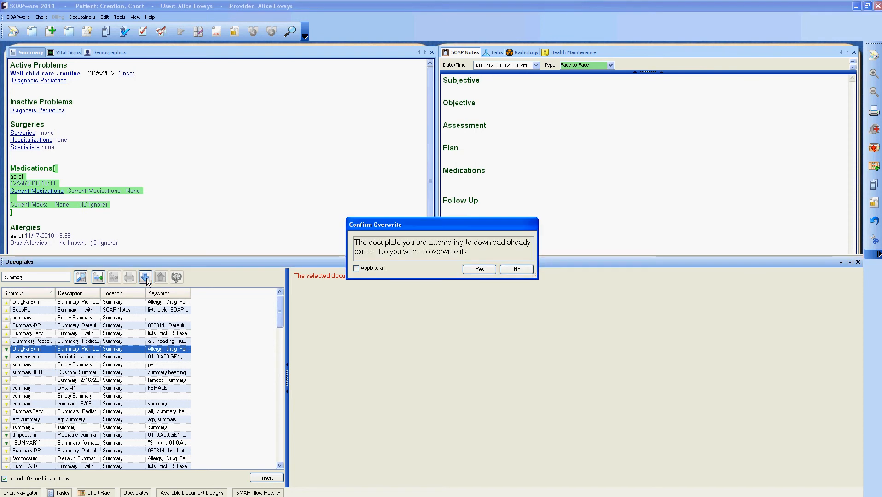
click(523, 269)
click(452, 278)
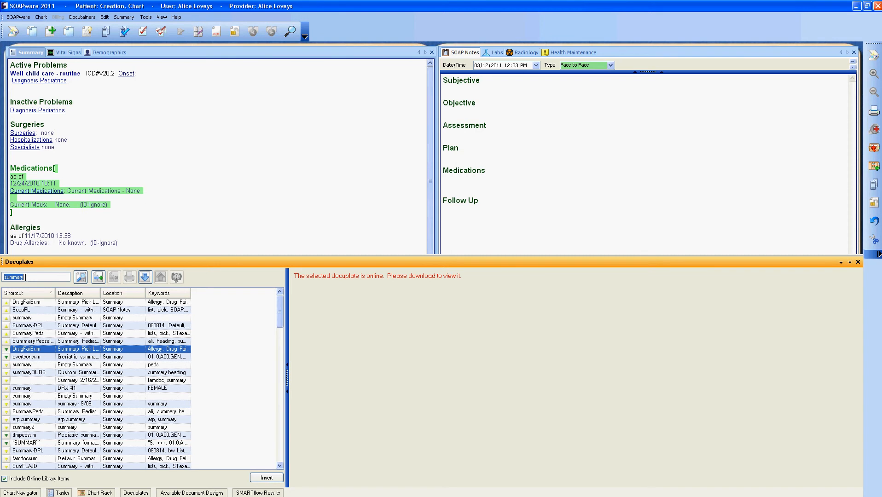
- Replace the keyword "unique" with "unique2u" in the SummaryPedsaliOld docuplate
click(28, 341)
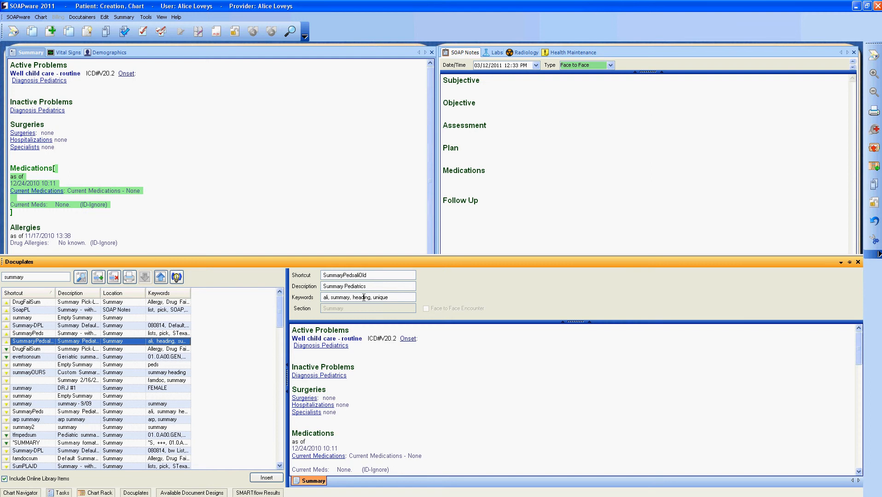
click(395, 298)
key(BackSpace)
key(BackSpace)
key(BackSpace)
key(BackSpace)
key(BackSpace)
key(BackSpace)
text(uniu)
key(BackSpace)
text(que2u)
- Search the Docuplates manager for "unique2u" and open the matching Summary Pediatrics docuplate
click(36, 276)
key(BackSpace)
key(BackSpace)
key(BackSpace)
key(BackSpace)
key(BackSpace)
key(BackSpace)
text(uniu)
key(BackSpace)
text(que2u)
key(Return)
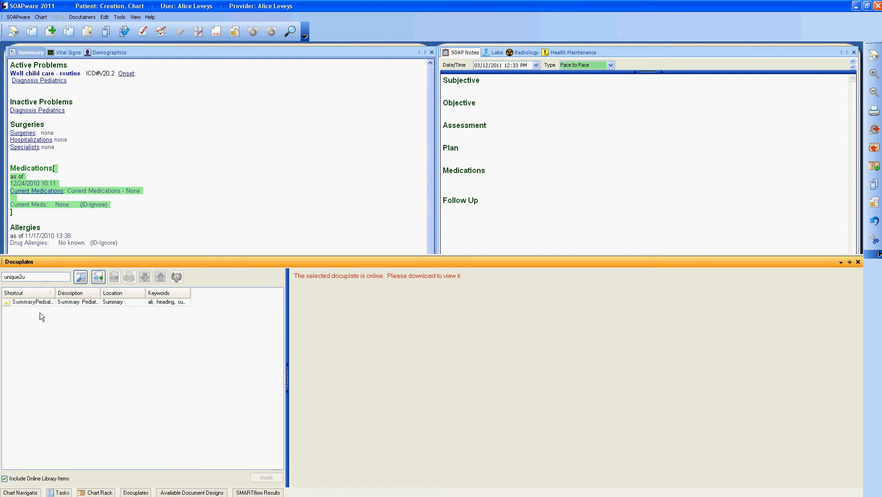
click(35, 303)
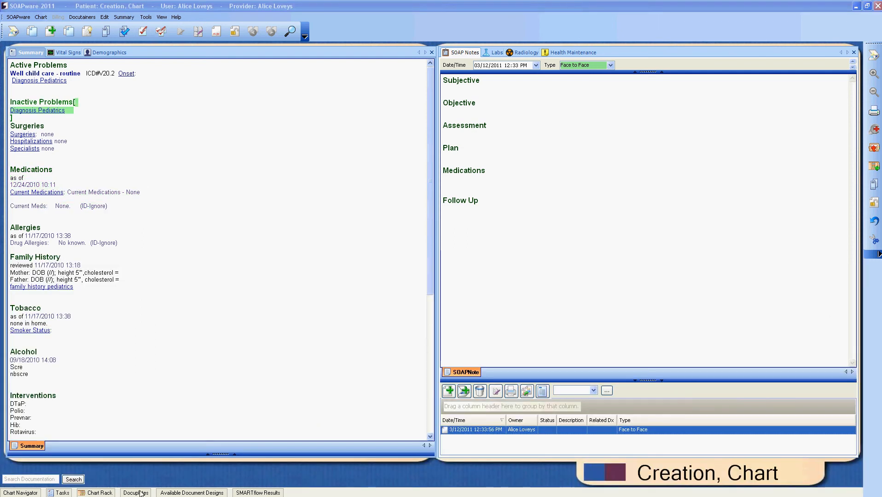
- Delete the "Current Meds: None. (ID-Ignore)" line under Medications in the SummaryPedsaliOld docuplate and look over the rest of its content
click(136, 493)
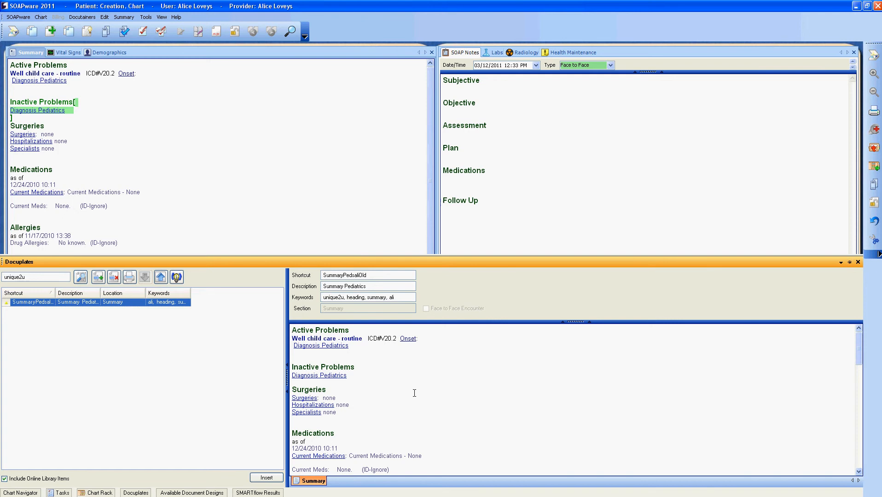
scroll(415, 393, down, 2)
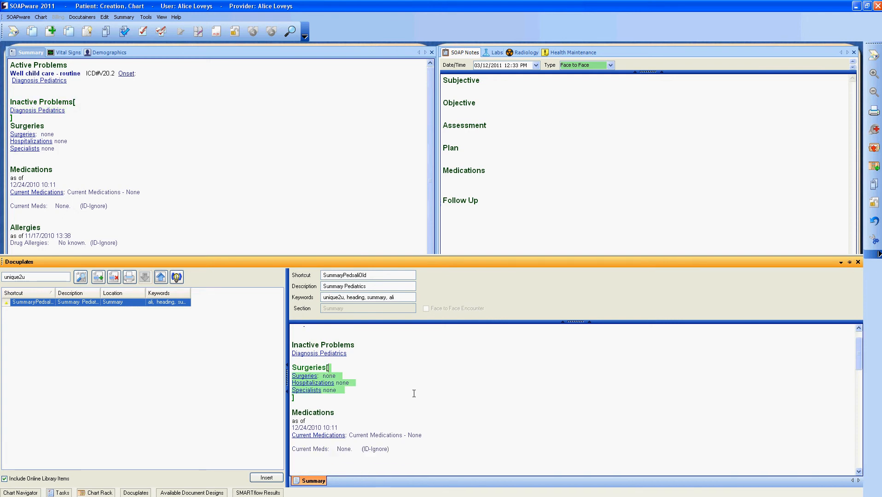
scroll(413, 394, down, 1)
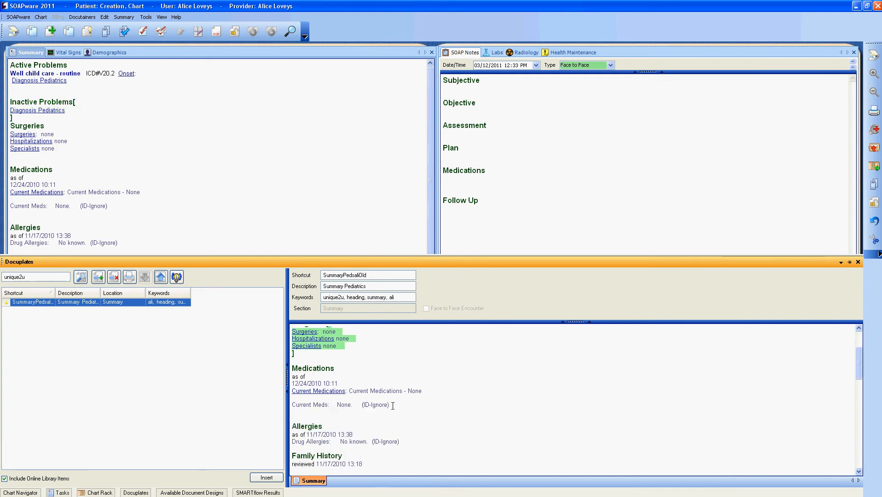
drag(389, 406, 291, 406)
key(Delete)
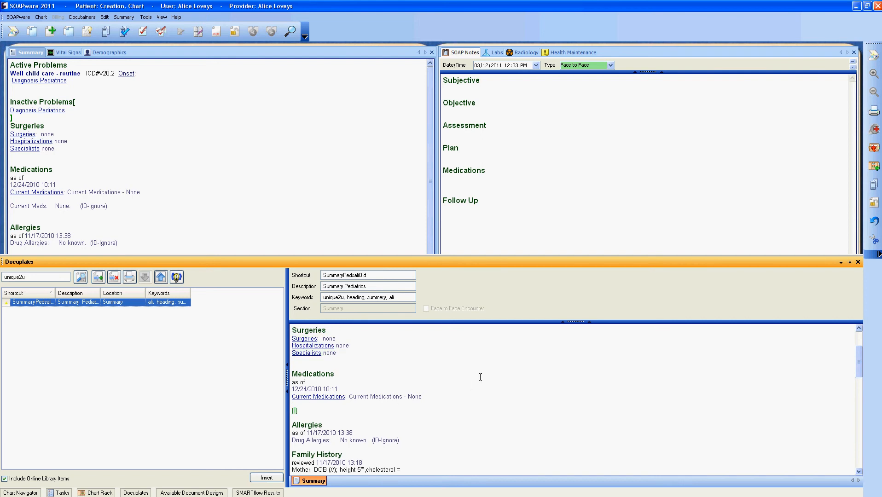
scroll(503, 371, up, 3)
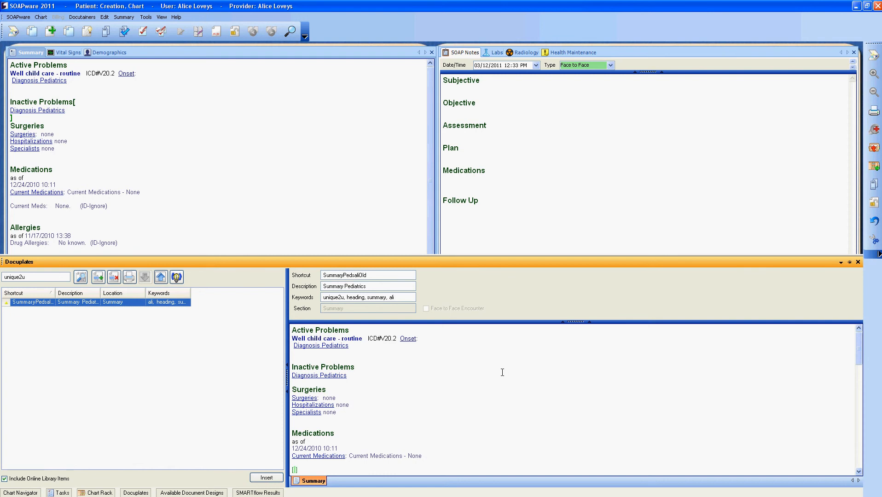
scroll(503, 374, down, 2)
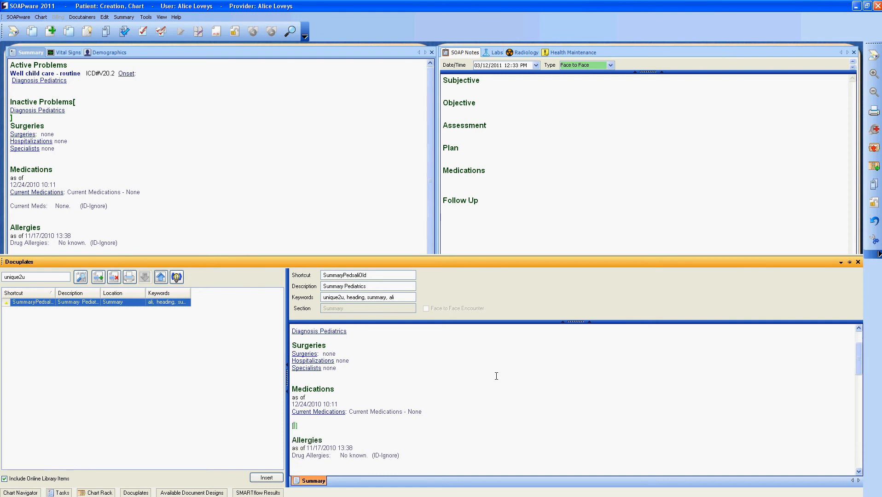
scroll(496, 378, down, 1)
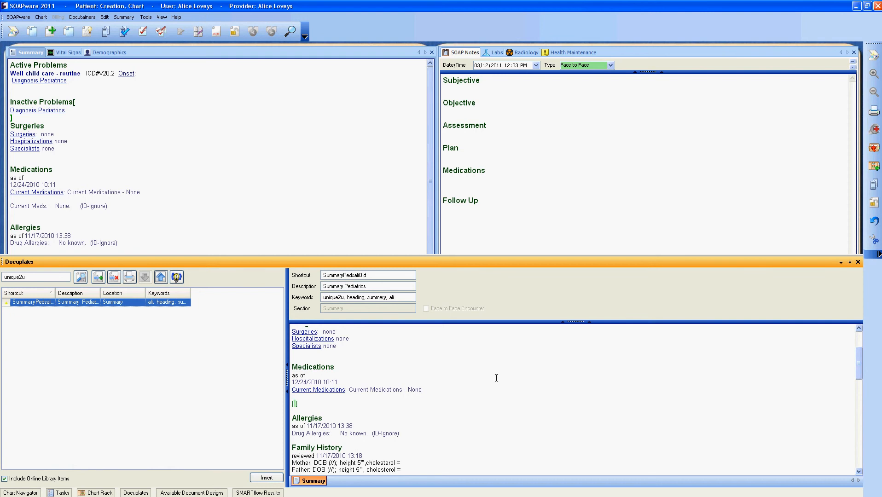
scroll(496, 379, down, 3)
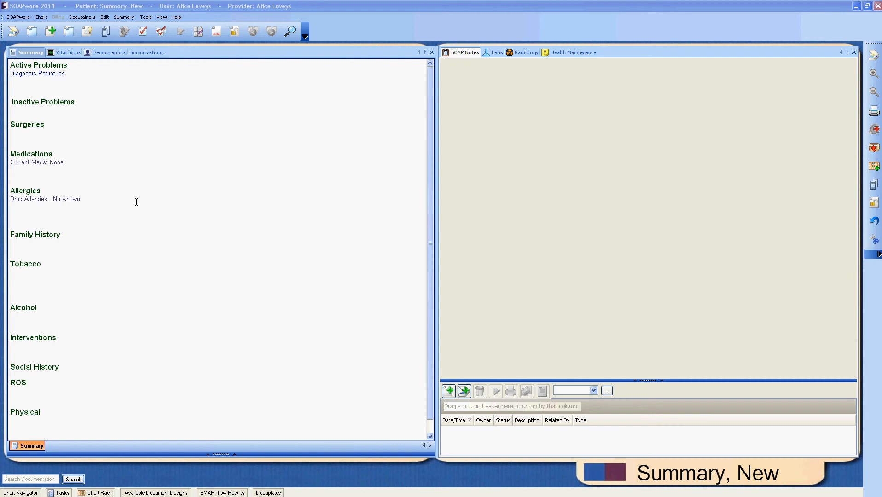
- Enter "no active problems" under Inactive Problems and save the Summary as docuplate aliTest, description "test summary", keywords "unique2u, ali"
click(131, 111)
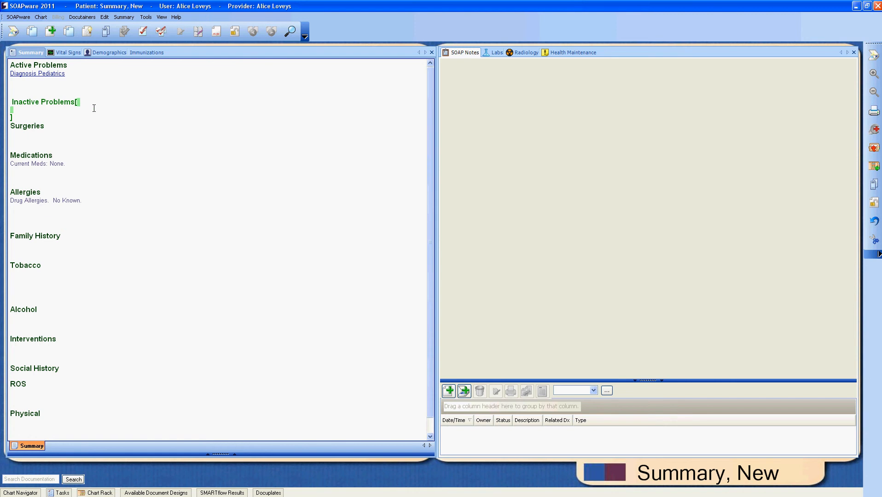
text(no active problems)
click(69, 31)
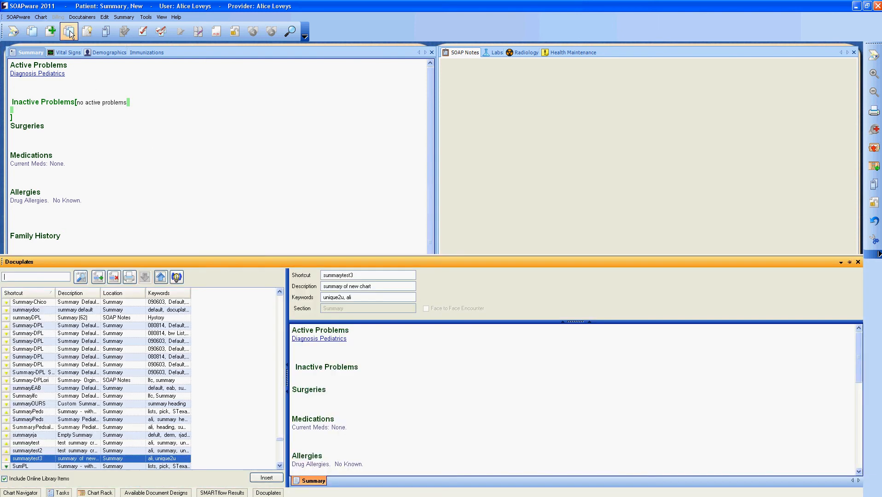
click(98, 277)
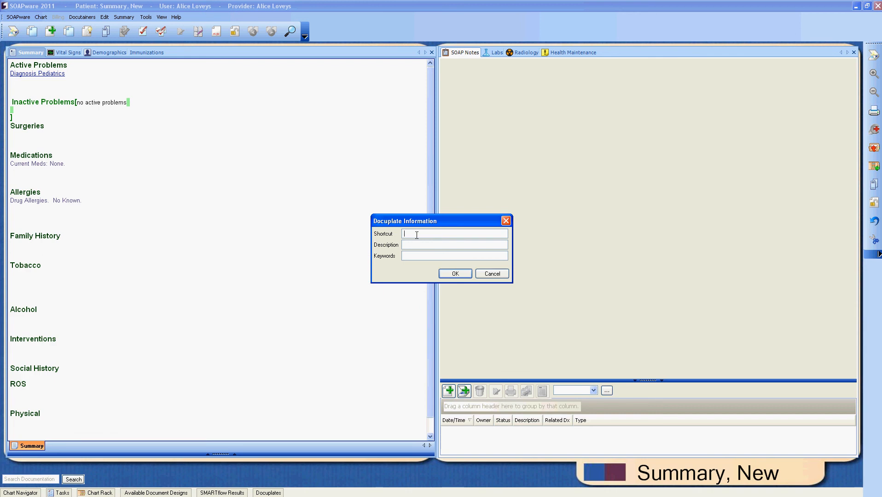
text(ali summar)
key(BackSpace)
key(BackSpace)
key(BackSpace)
key(BackSpace)
key(BackSpace)
key(BackSpace)
text(Testest summaryunique2u)
click(456, 274)
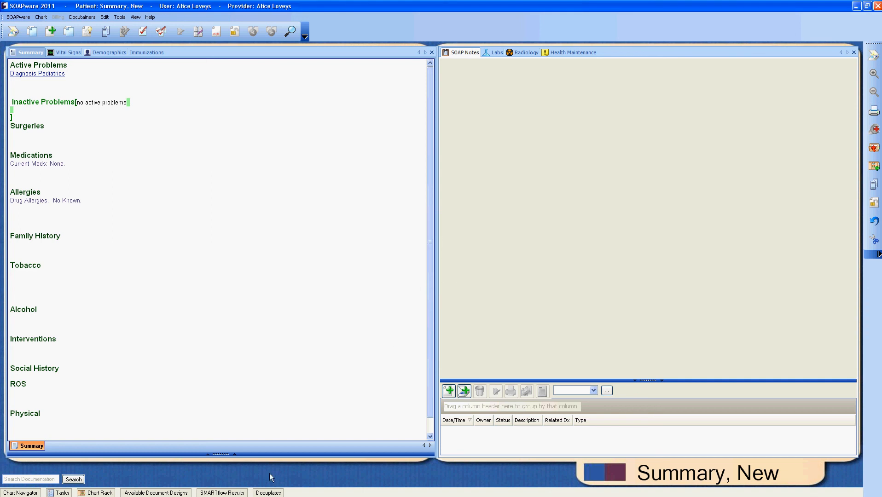
- Review the content of the aliTest docuplate in the Docuplates manager
click(268, 493)
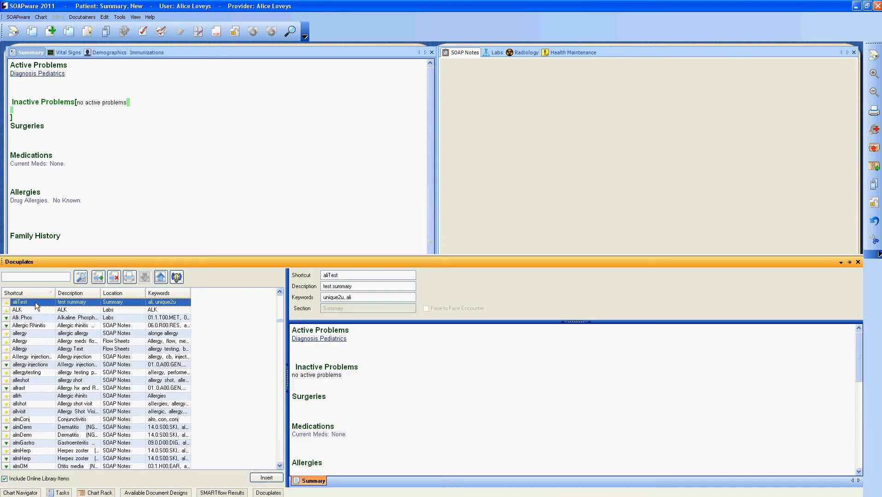
click(435, 373)
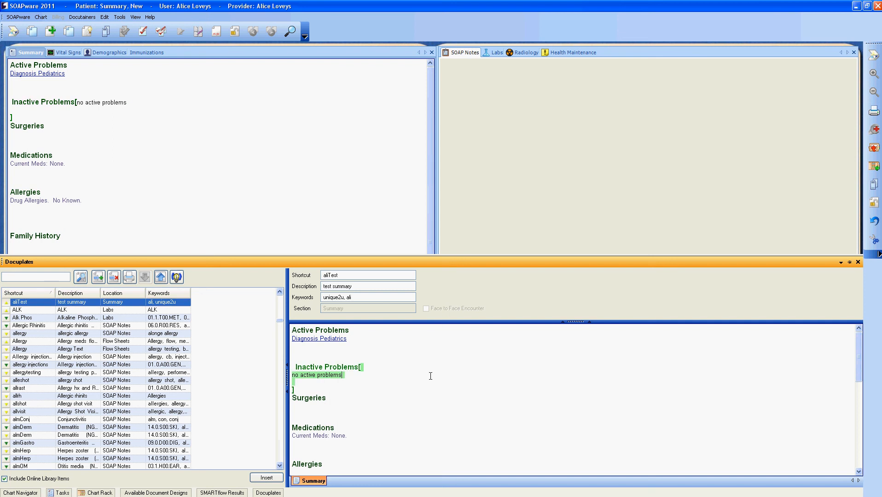
scroll(429, 375, down, 4)
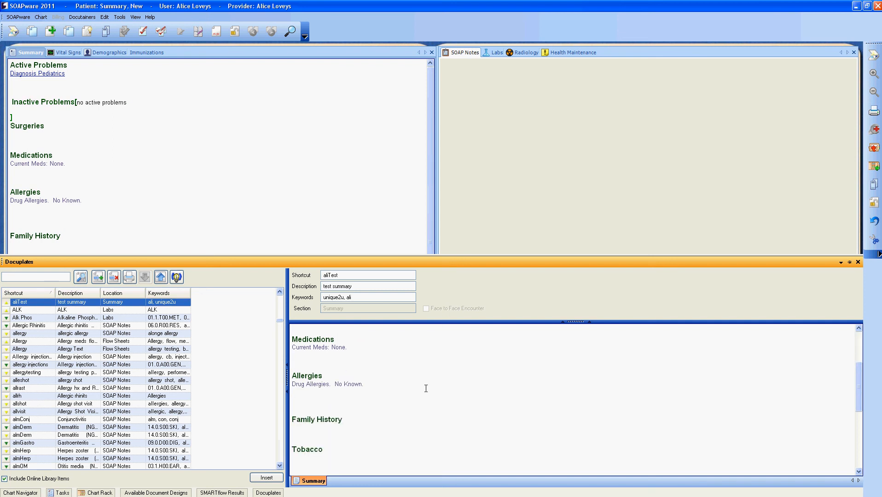
scroll(426, 388, up, 5)
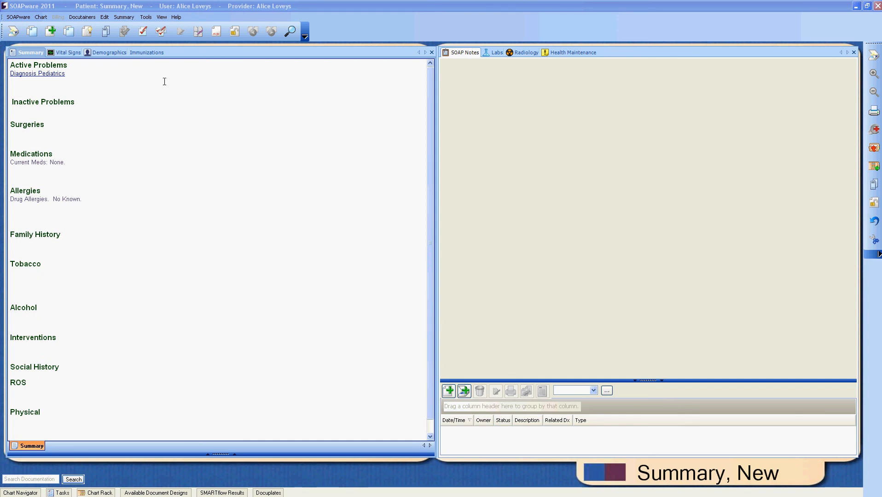
- In the Chart Section Editor, turn off Use Defaults for the "test test" user's Summary section and set testsummary as its default docuplate
click(146, 17)
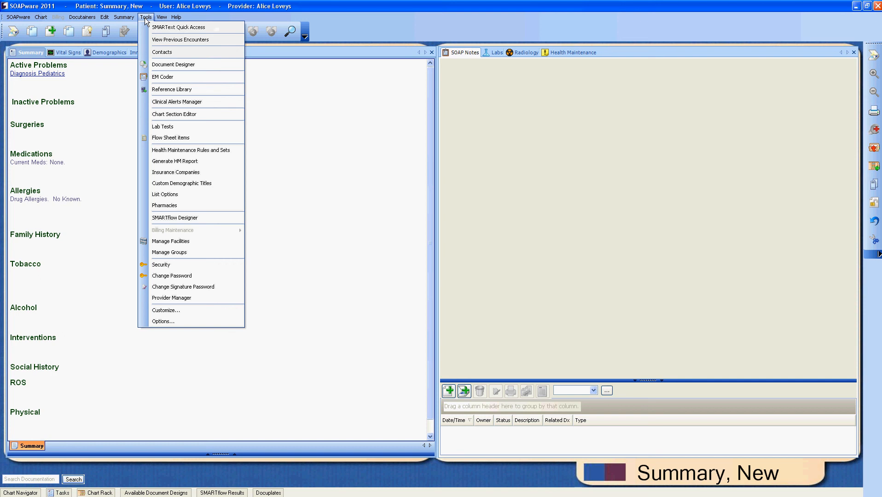
click(172, 113)
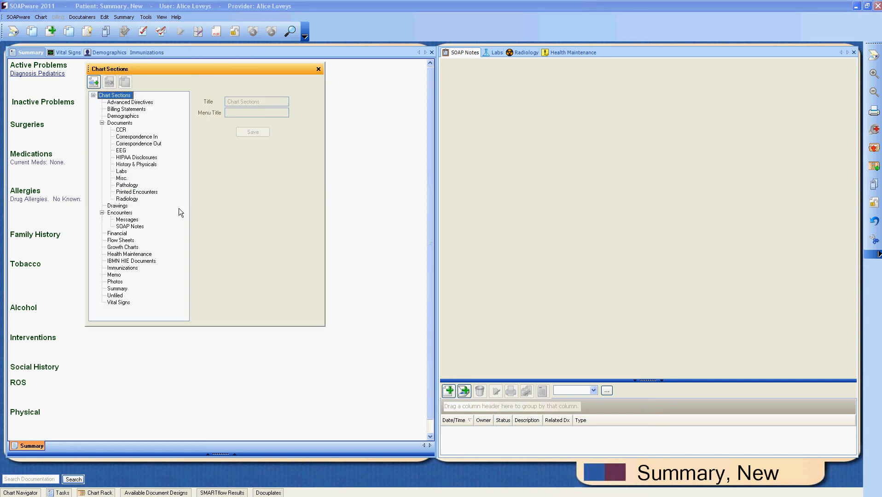
click(117, 289)
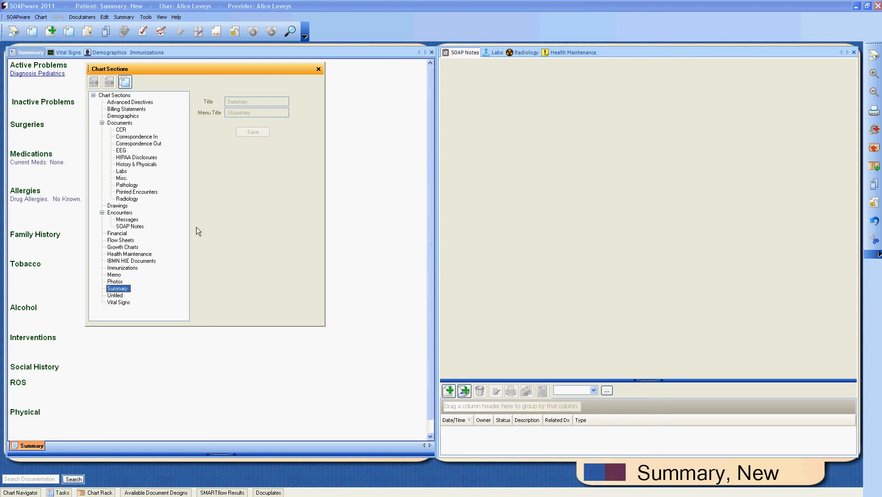
click(125, 82)
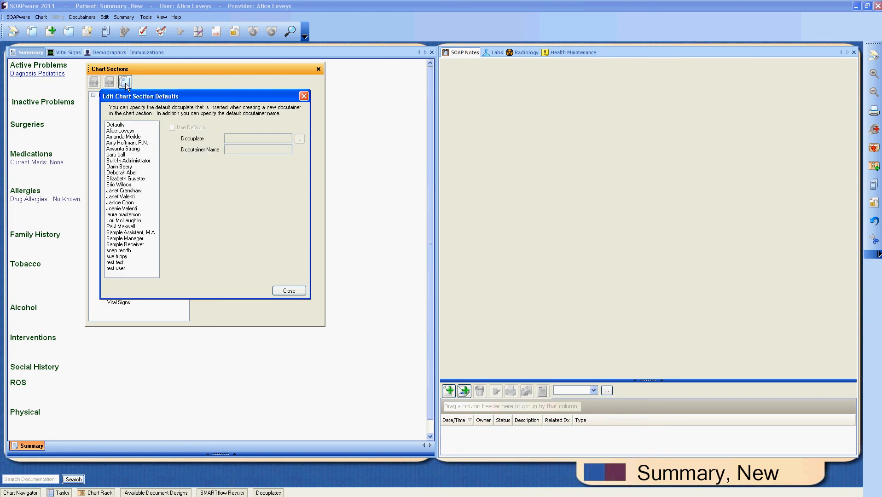
click(118, 262)
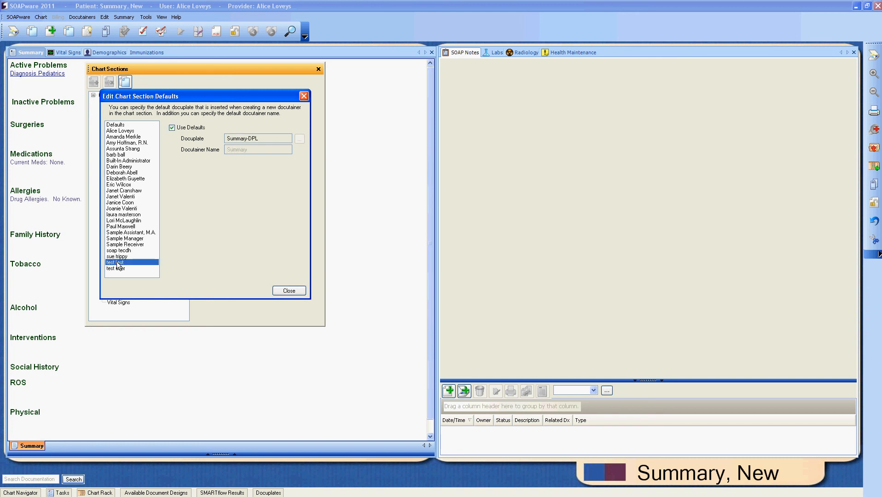
click(173, 129)
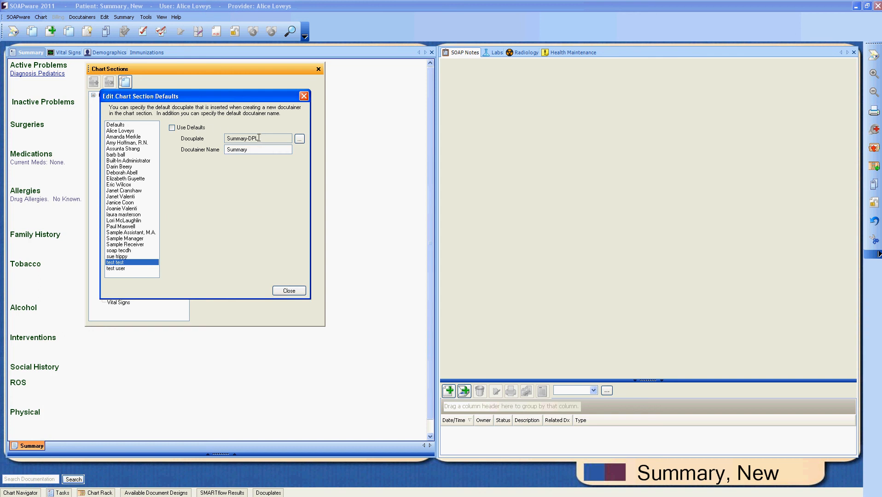
click(299, 139)
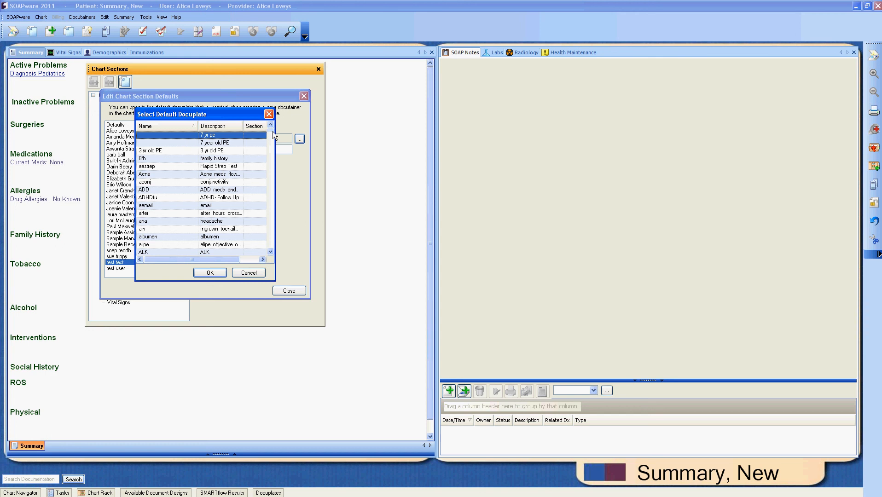
drag(273, 133, 262, 228)
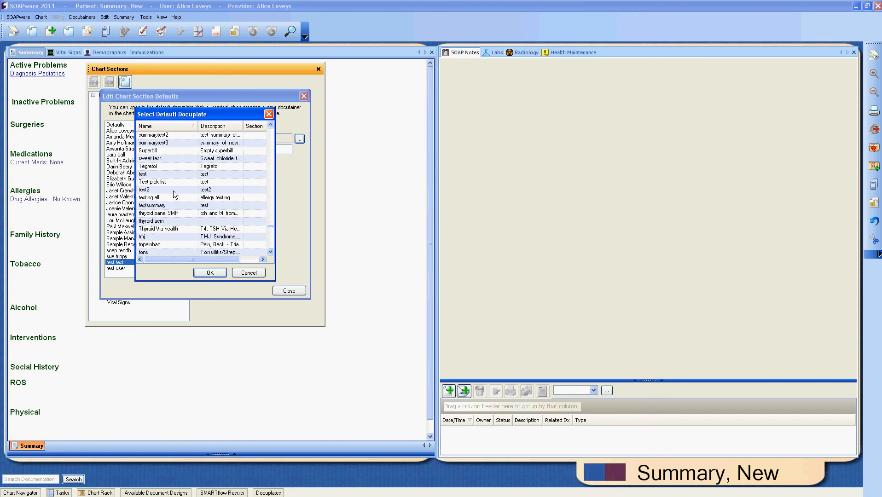
click(173, 205)
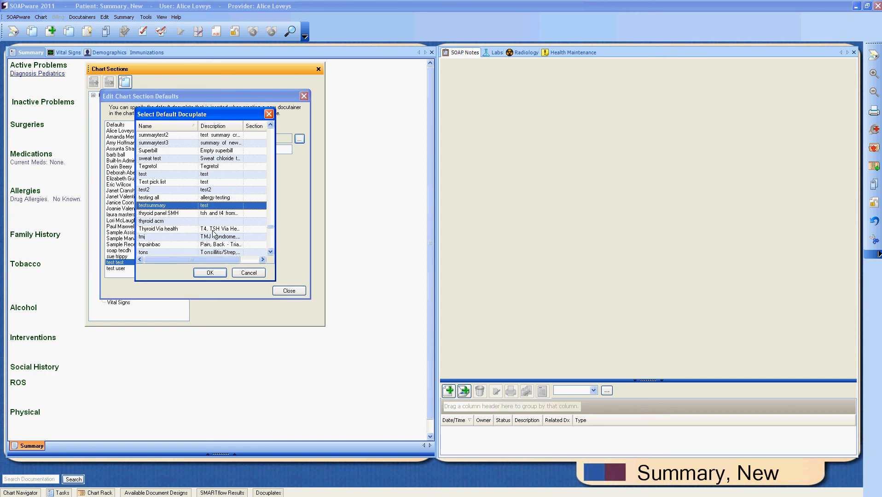
click(208, 273)
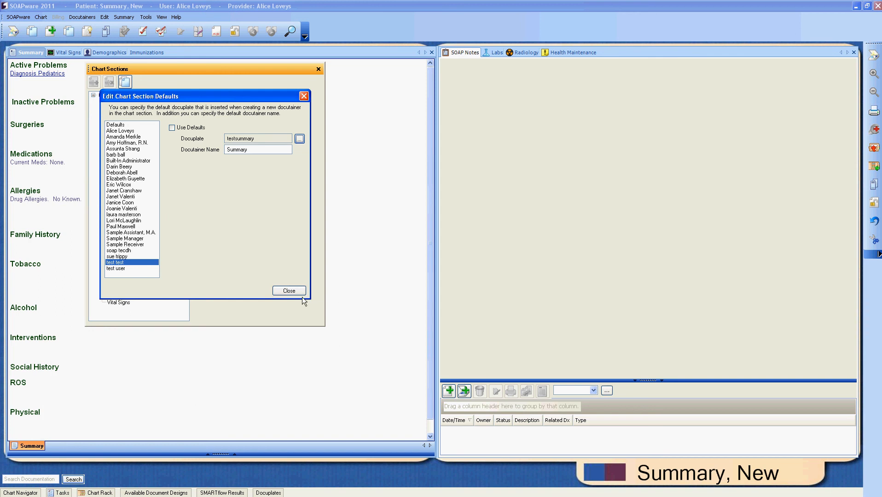
click(290, 291)
click(435, 281)
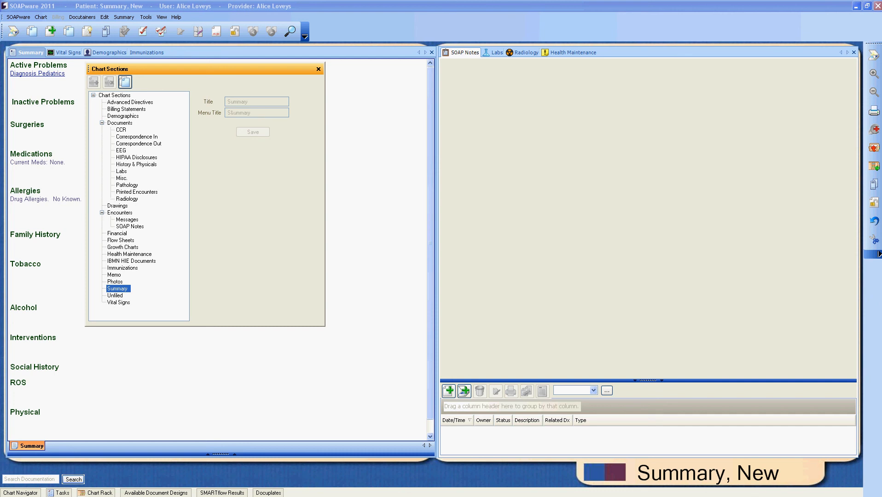